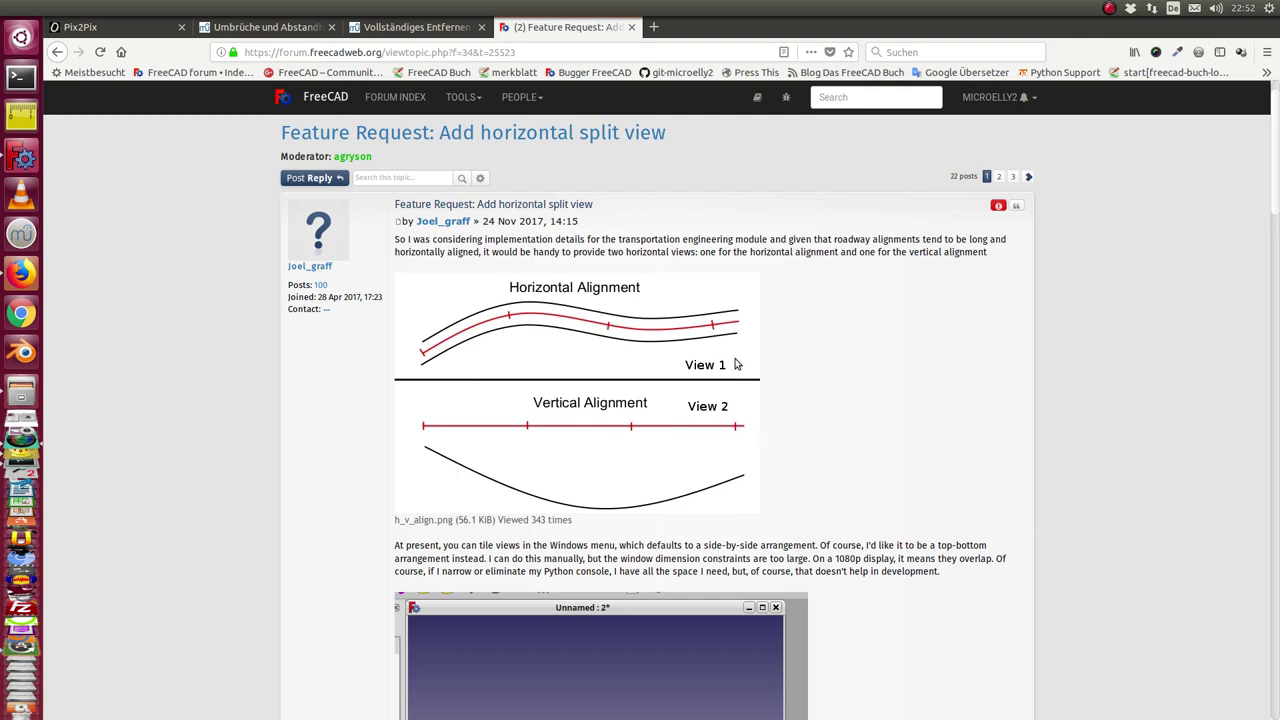
Tilt the test sketch outline, then orbit Needle1 upright and back and forth
click(22, 157)
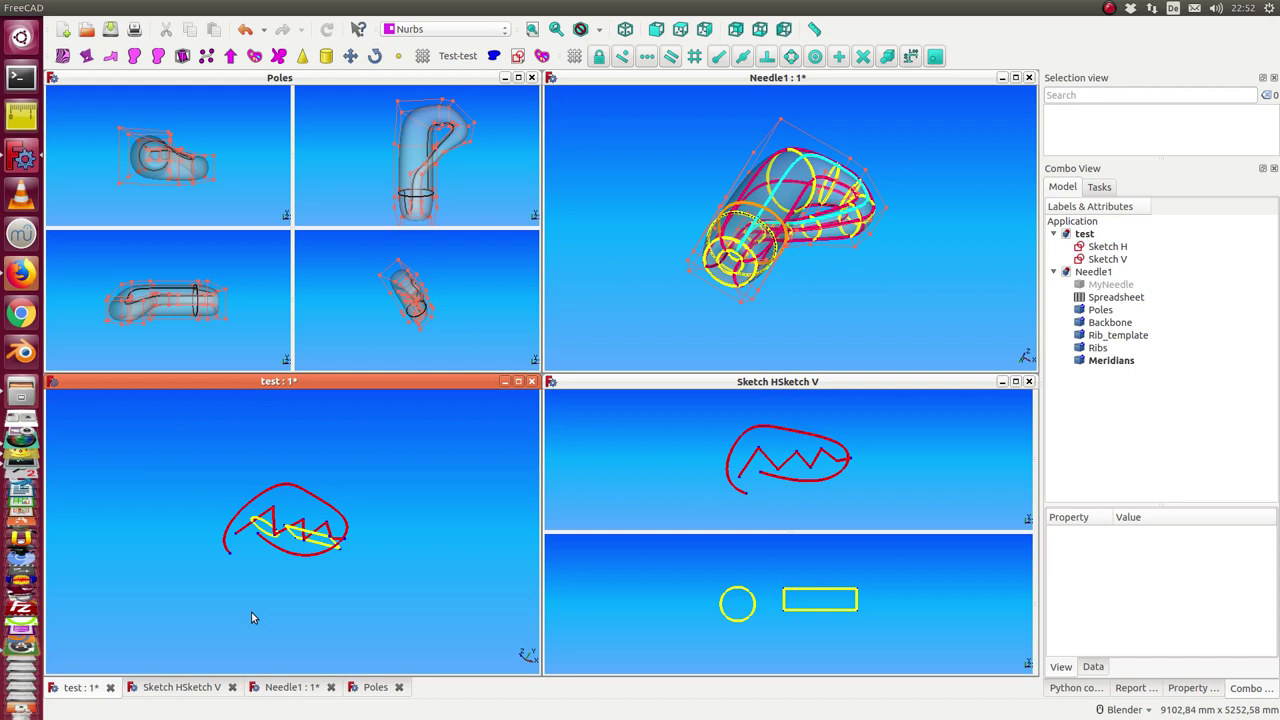
mouse_move(295, 610)
middle_down()
mouse_move(283, 591)
mouse_move(306, 557)
mouse_move(375, 503)
mouse_move(404, 559)
mouse_move(331, 509)
mouse_move(257, 551)
mouse_move(300, 555)
mouse_move(386, 506)
mouse_move(379, 515)
middle_up()
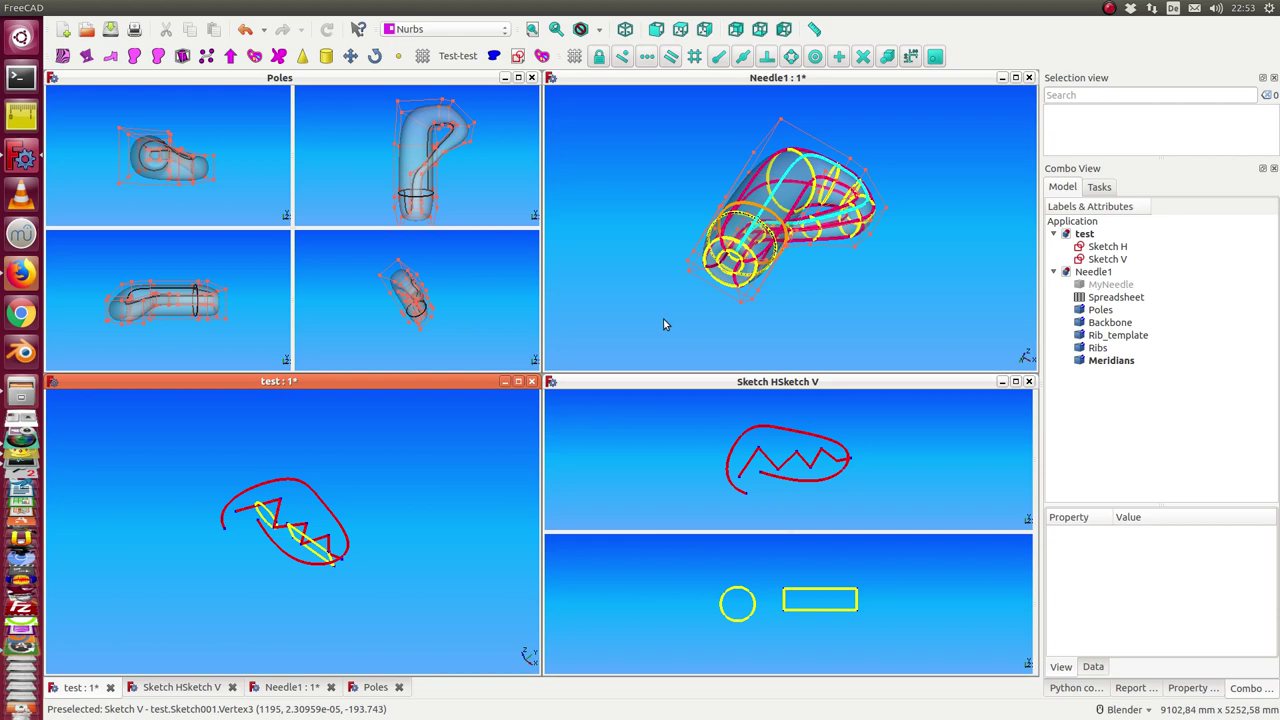
middle_drag(643, 285, 803, 311)
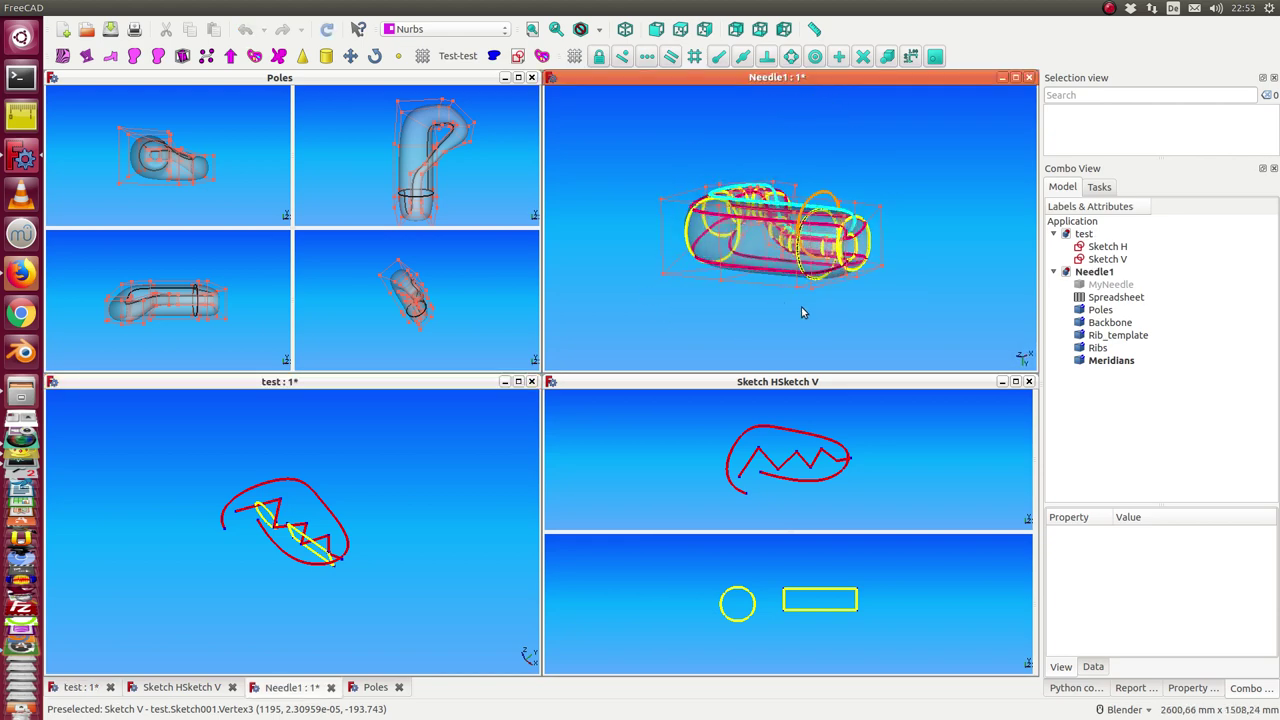
middle_drag(888, 292, 826, 291)
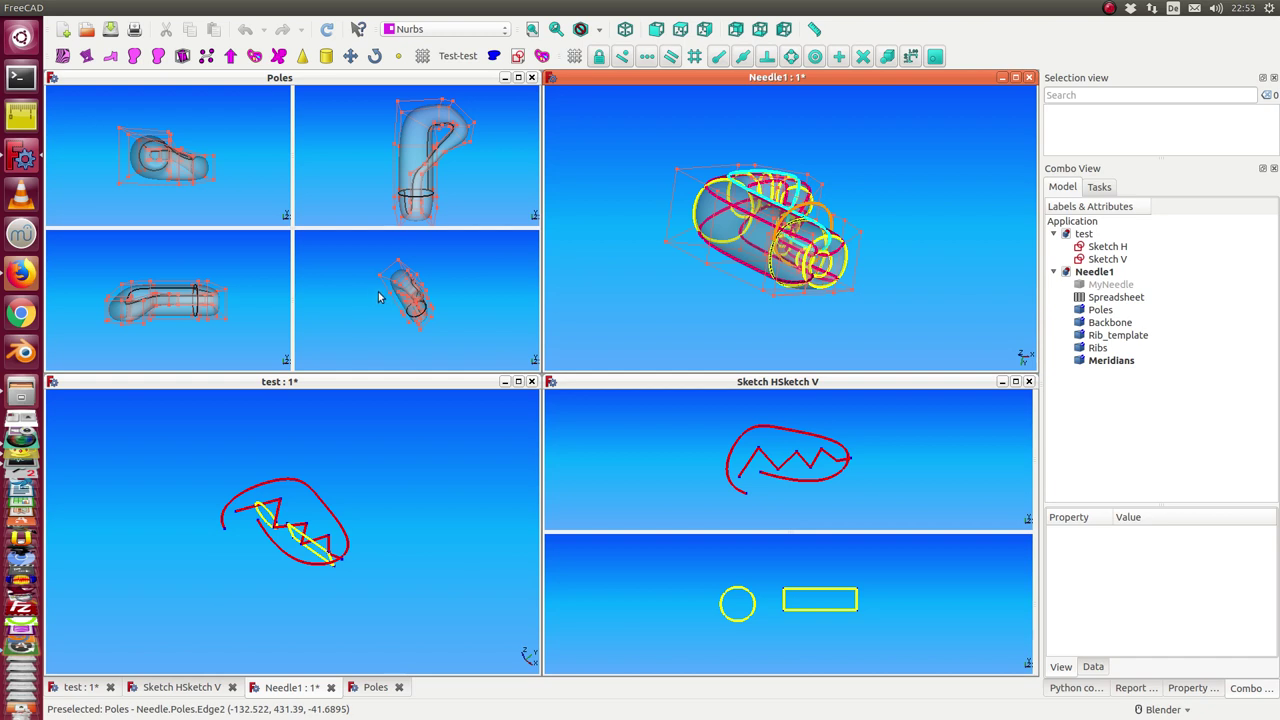
Close the Poles and Sketch HSketch V windows, keep test open, and maximize Needle1 lengthwise
click(531, 77)
click(531, 381)
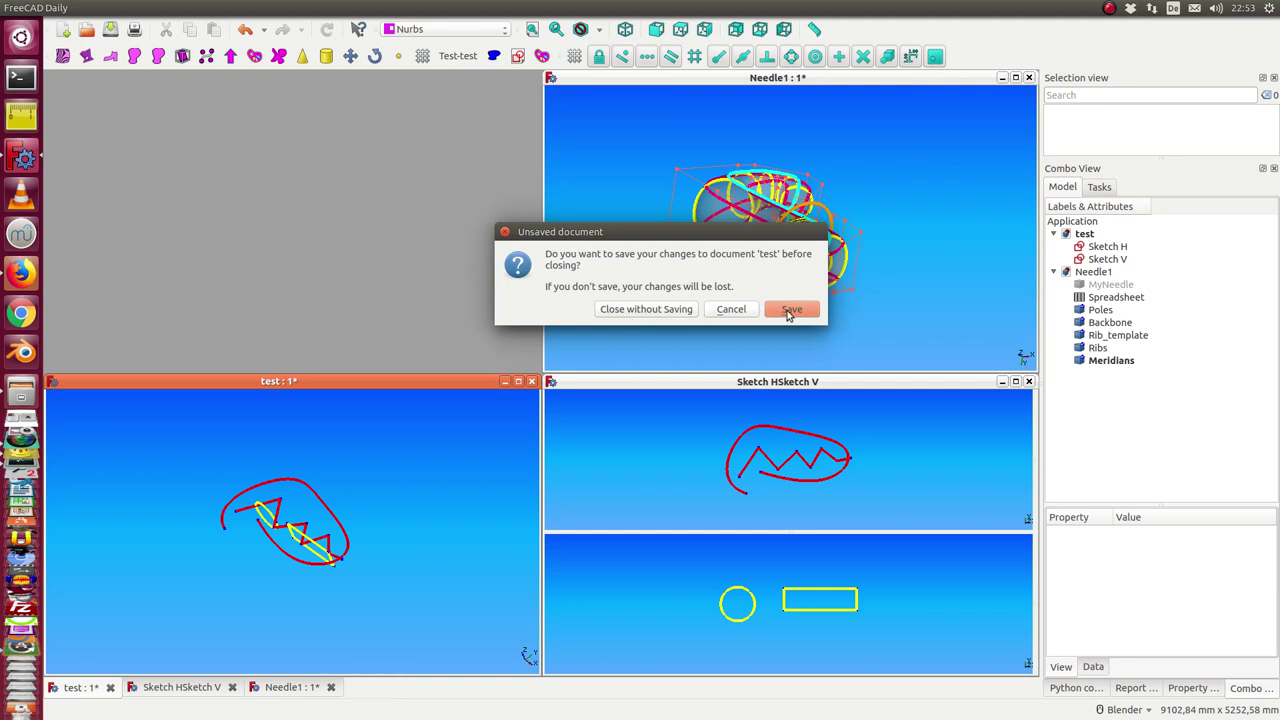
click(740, 312)
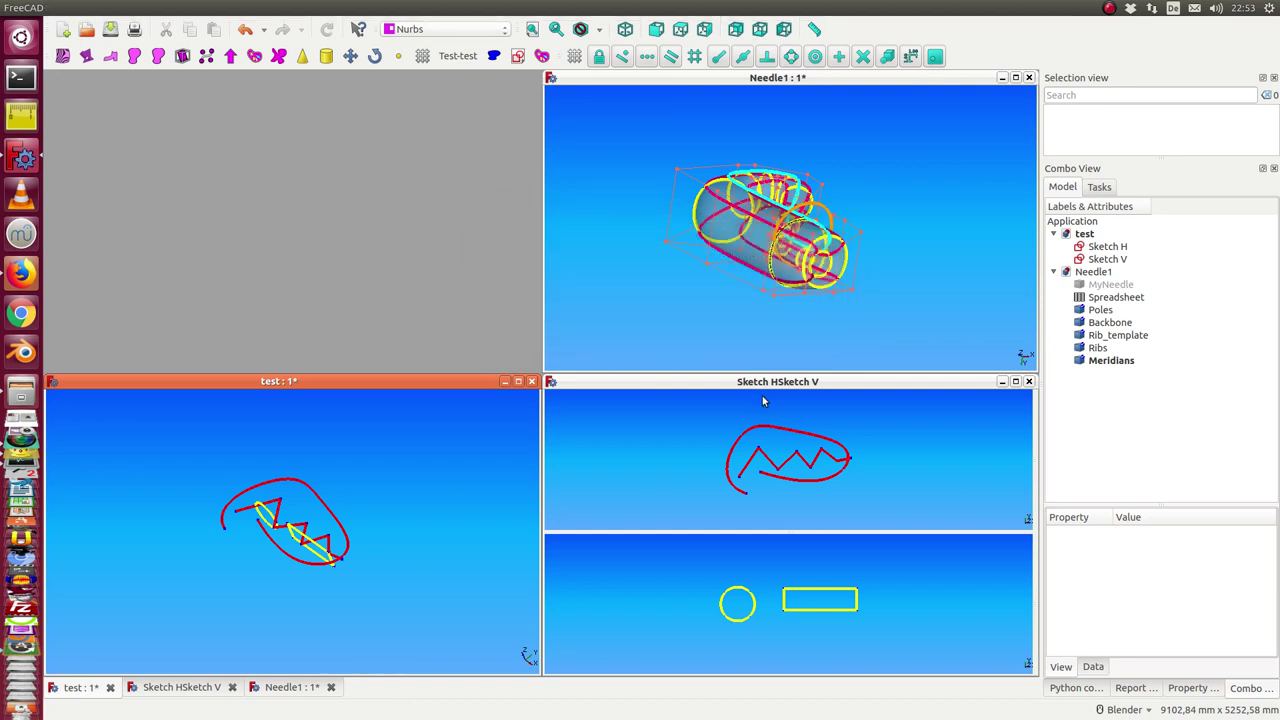
click(1029, 382)
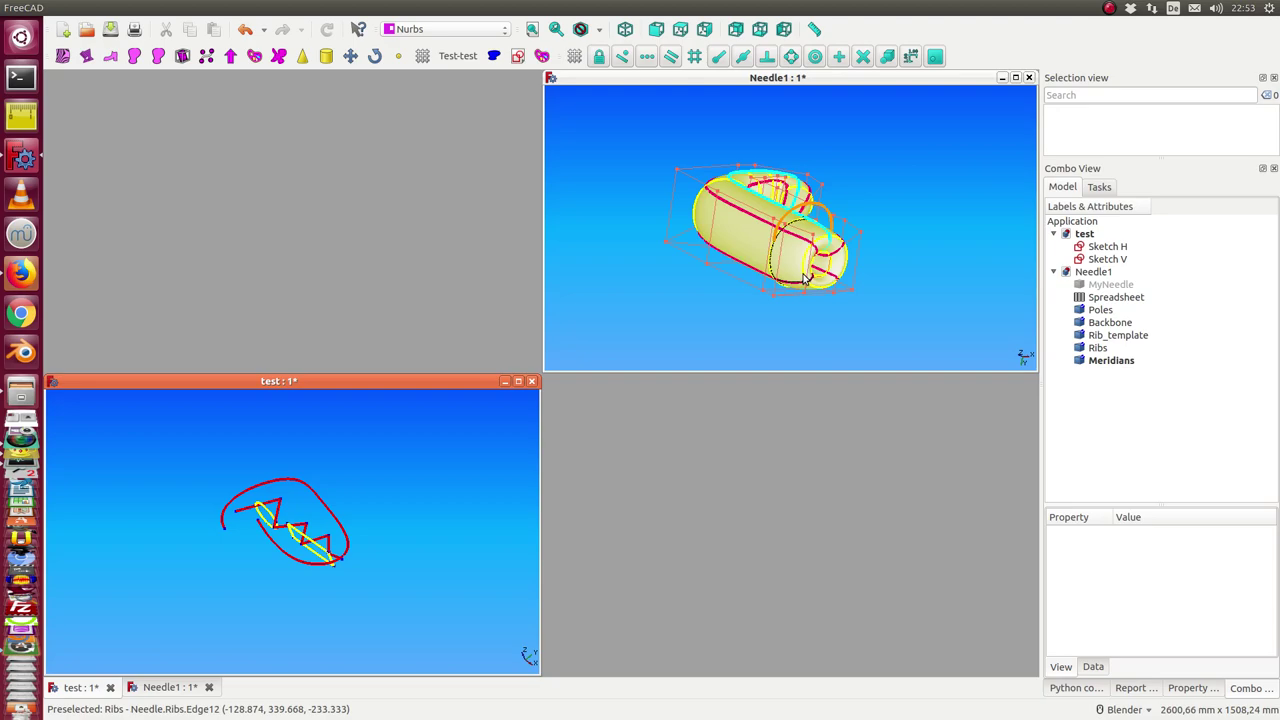
click(1015, 77)
middle_drag(641, 329, 1003, 226)
Create a four-view layout of the Poles object and toggle its surfaces hidden and visible
click(1097, 310)
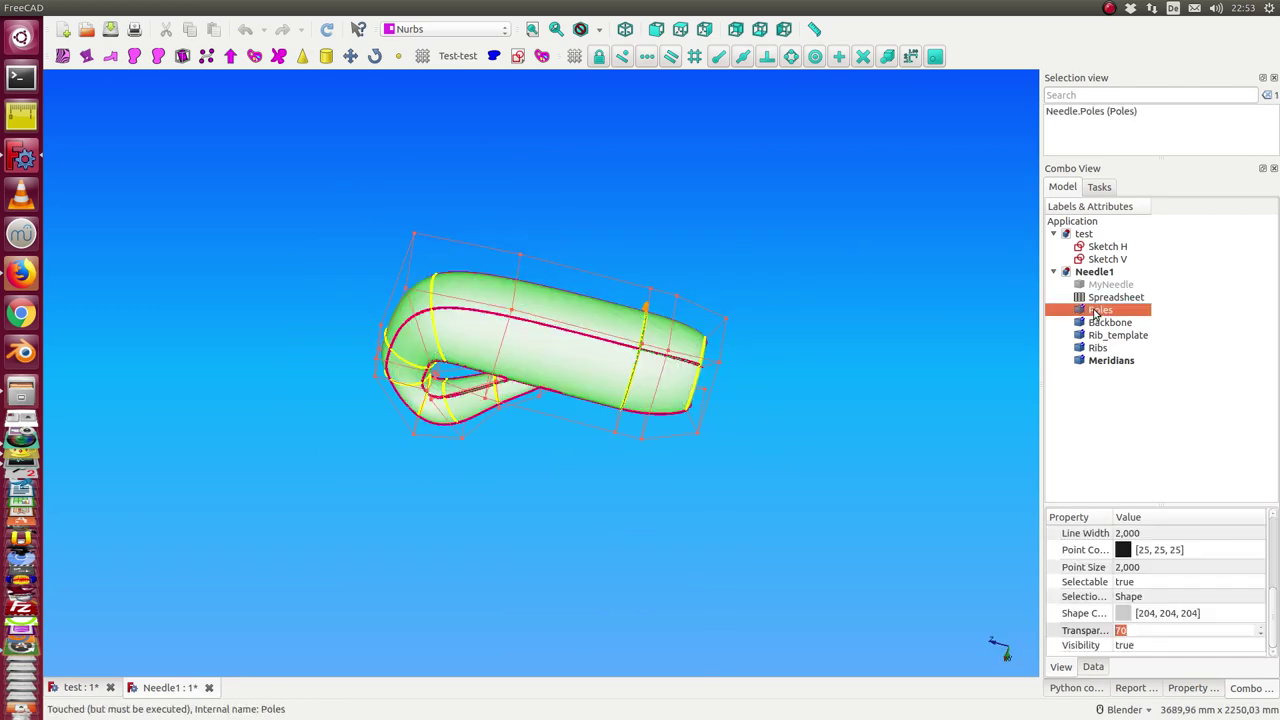
mouse_move(350, 14)
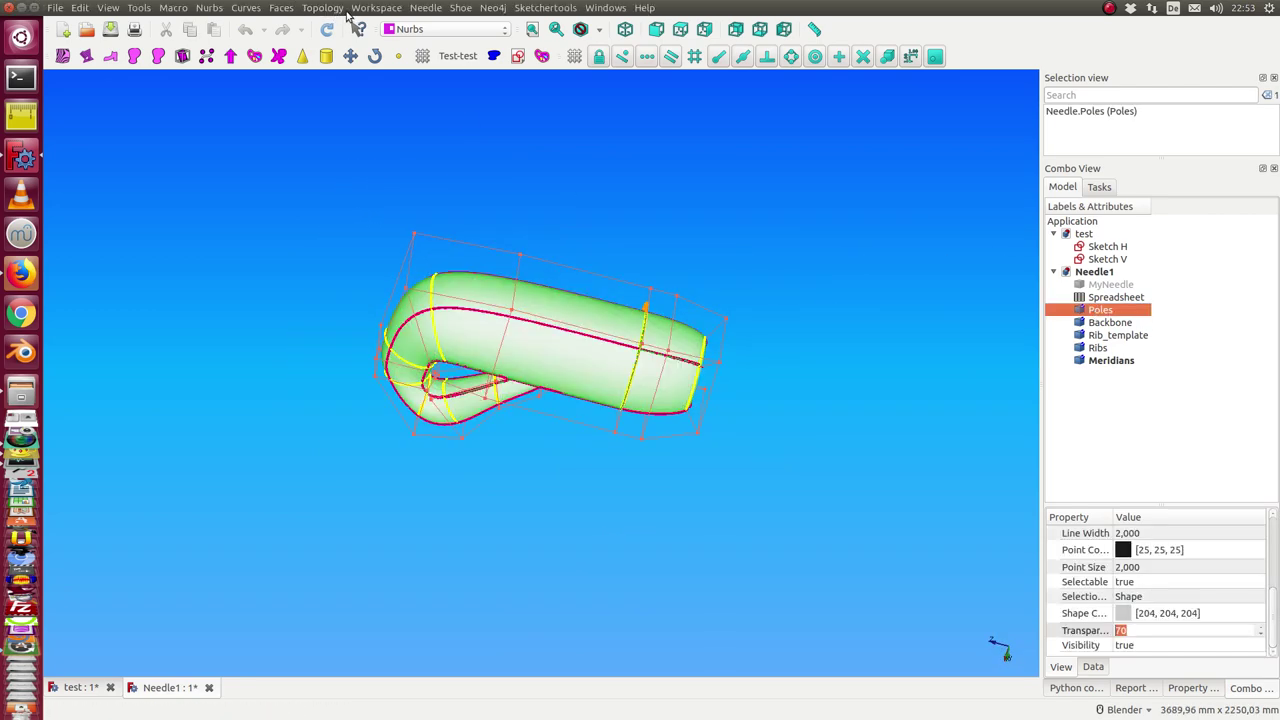
click(381, 8)
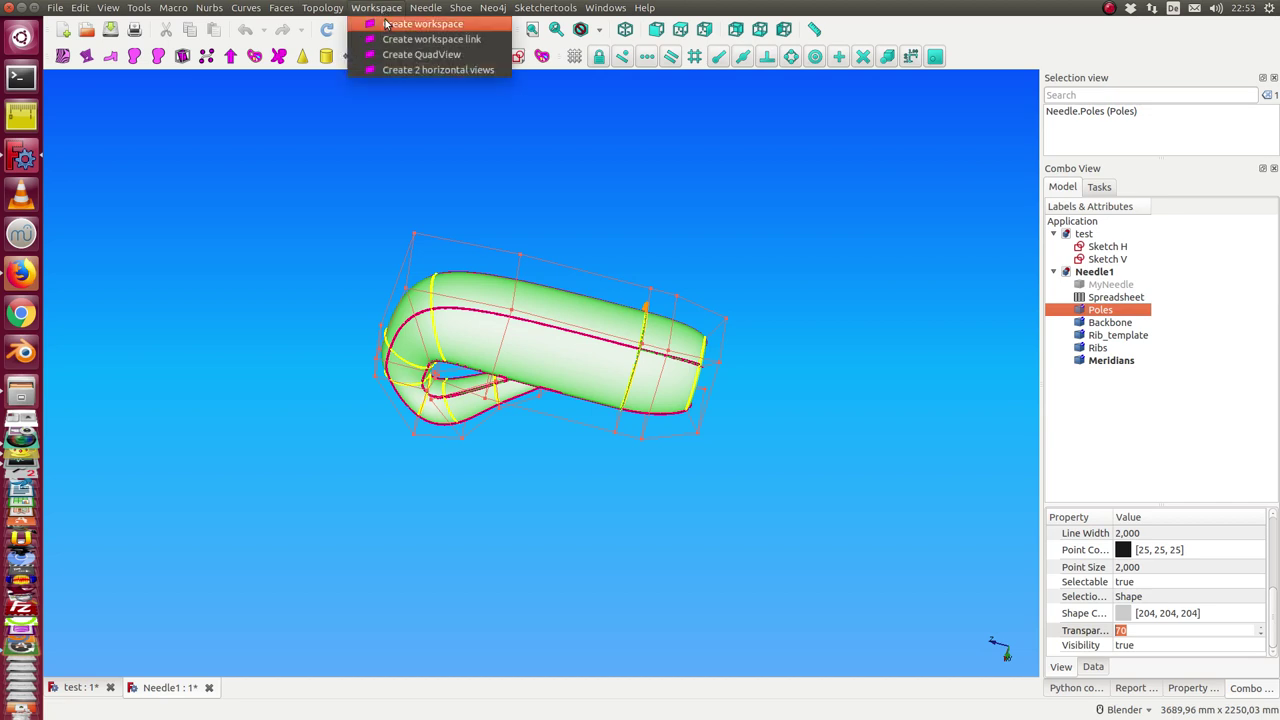
click(420, 55)
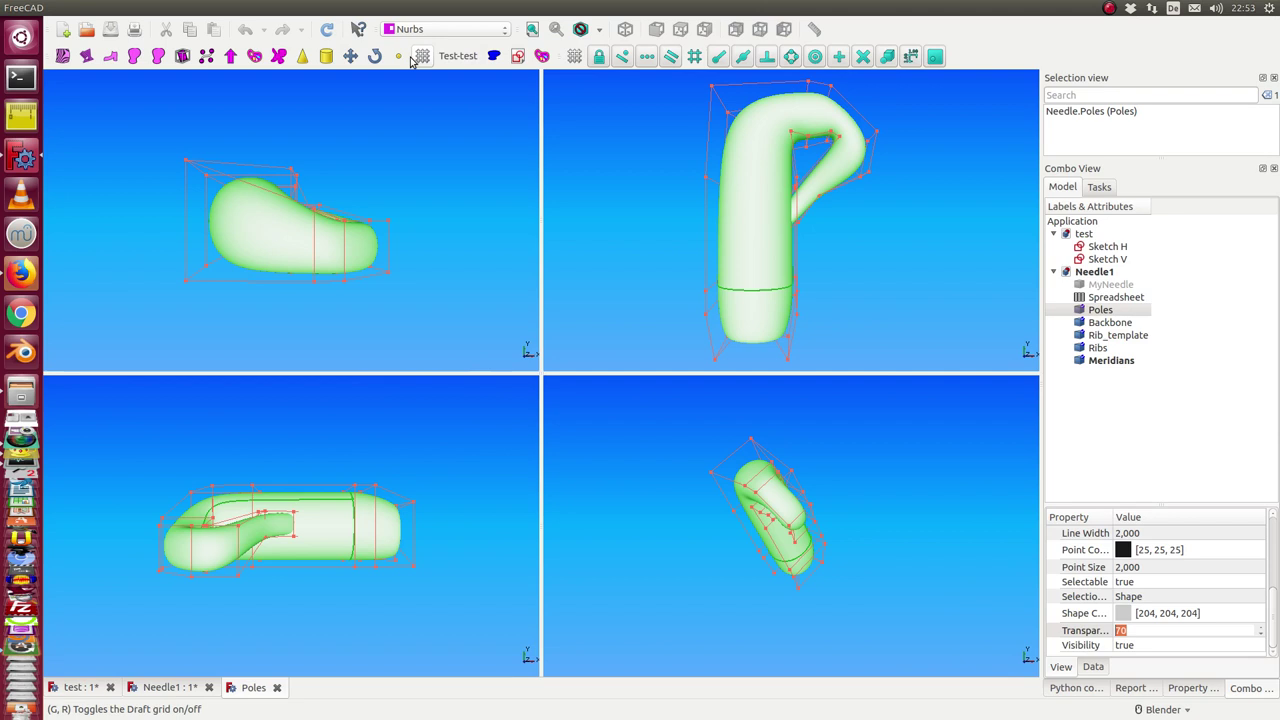
key(space)
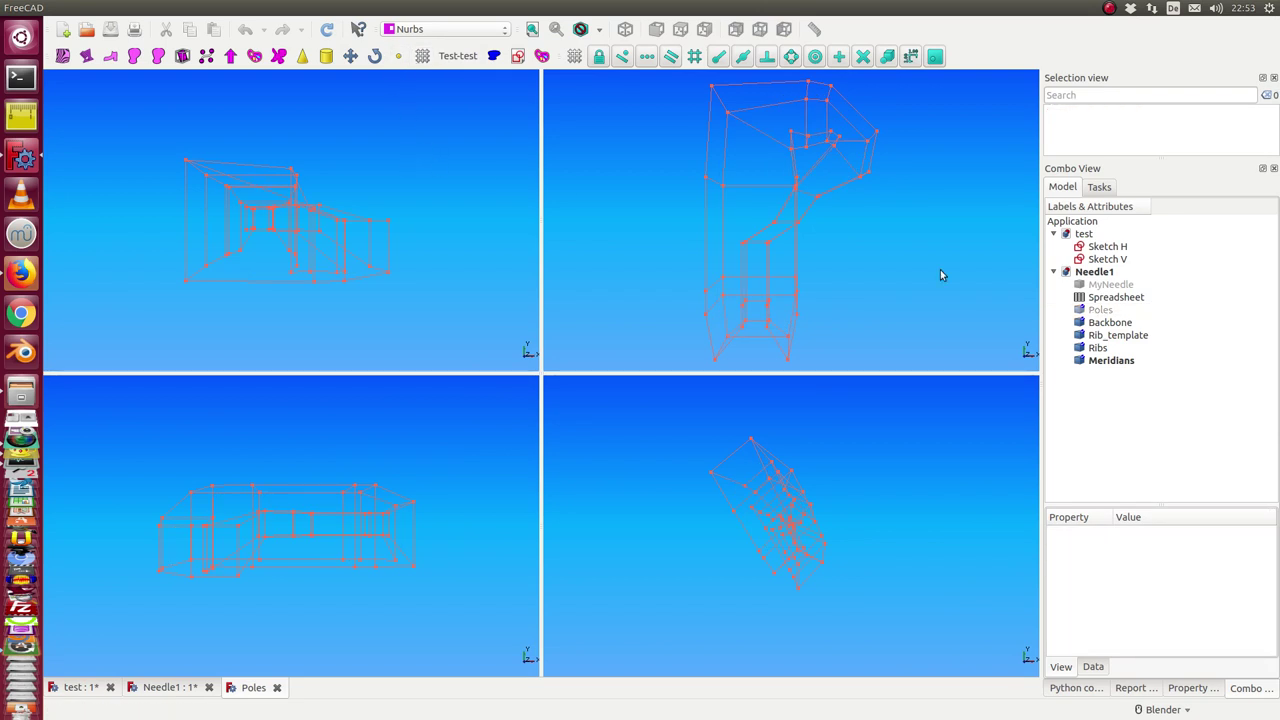
click(1097, 311)
key(space)
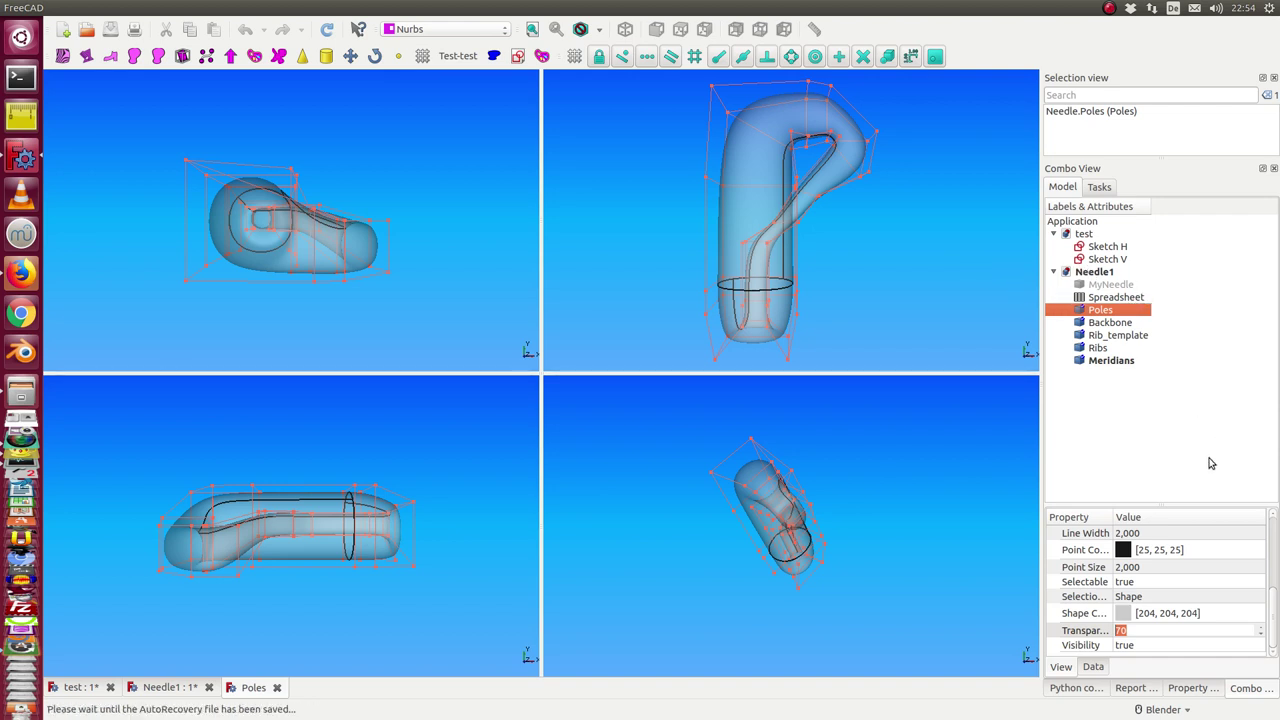
Create a four-view layout for Ribs, close the Poles layout, and return to orbiting Needle1
click(1098, 348)
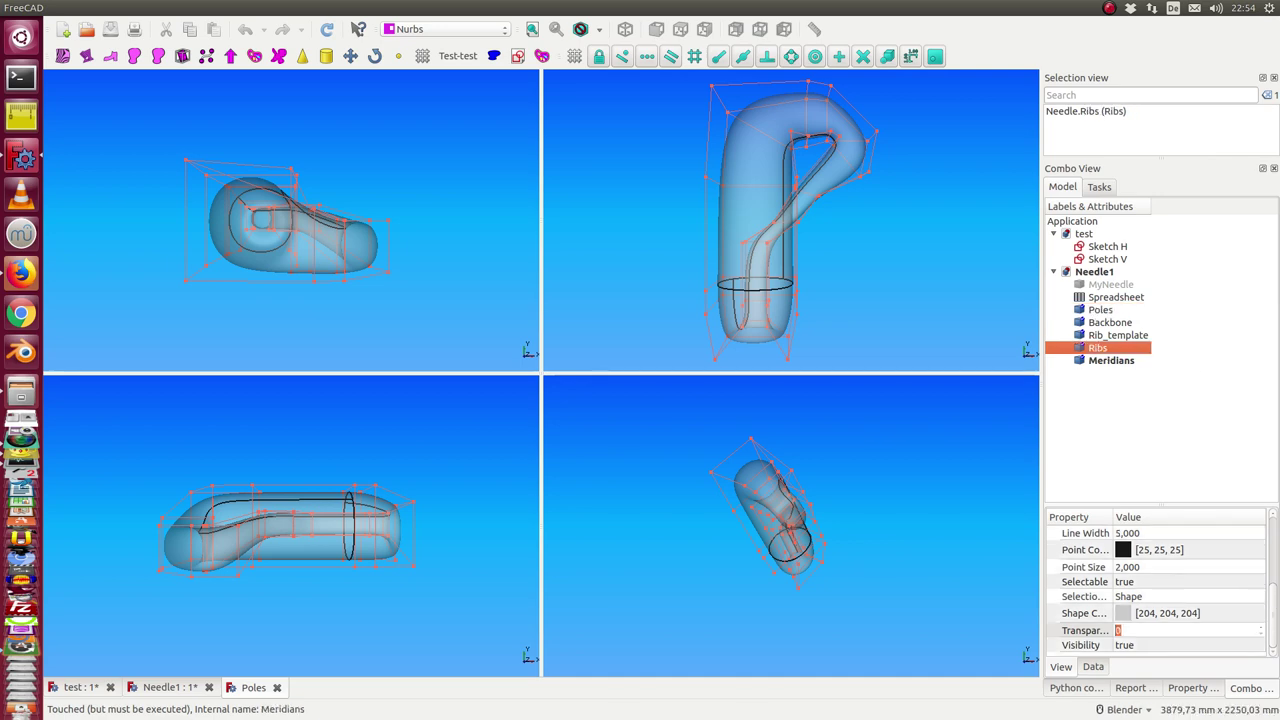
click(376, 7)
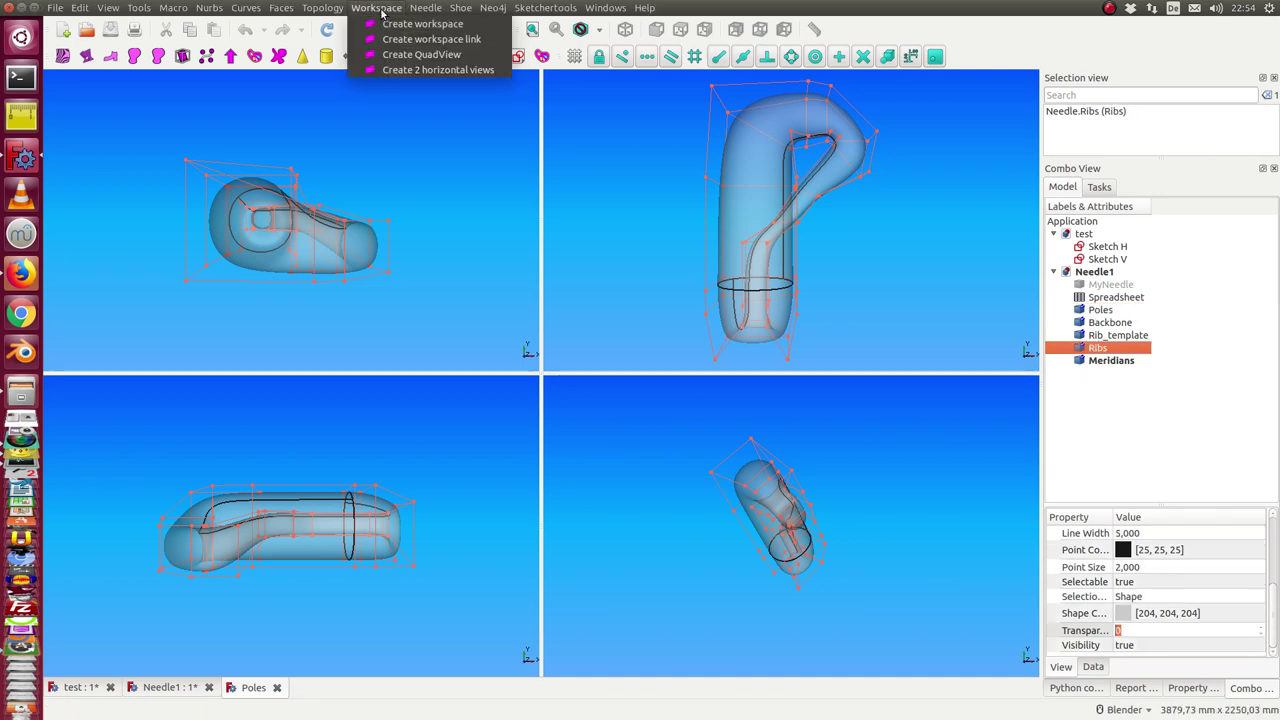
click(405, 56)
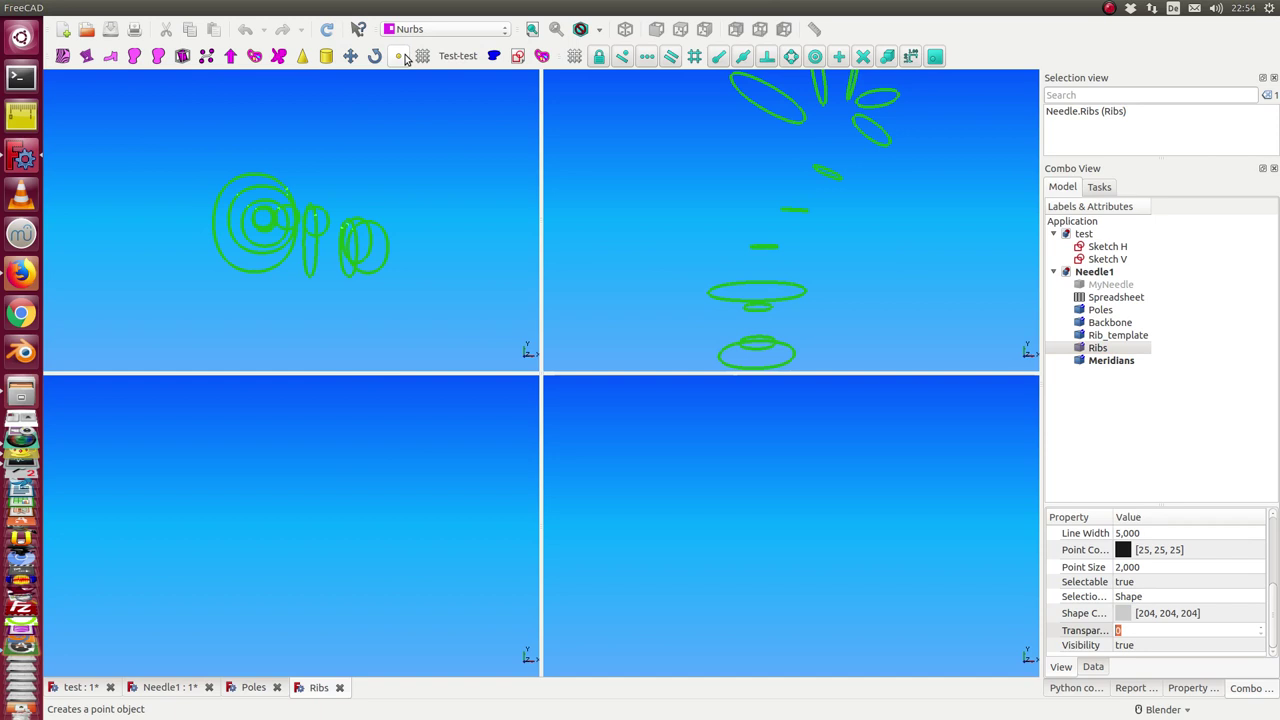
click(886, 333)
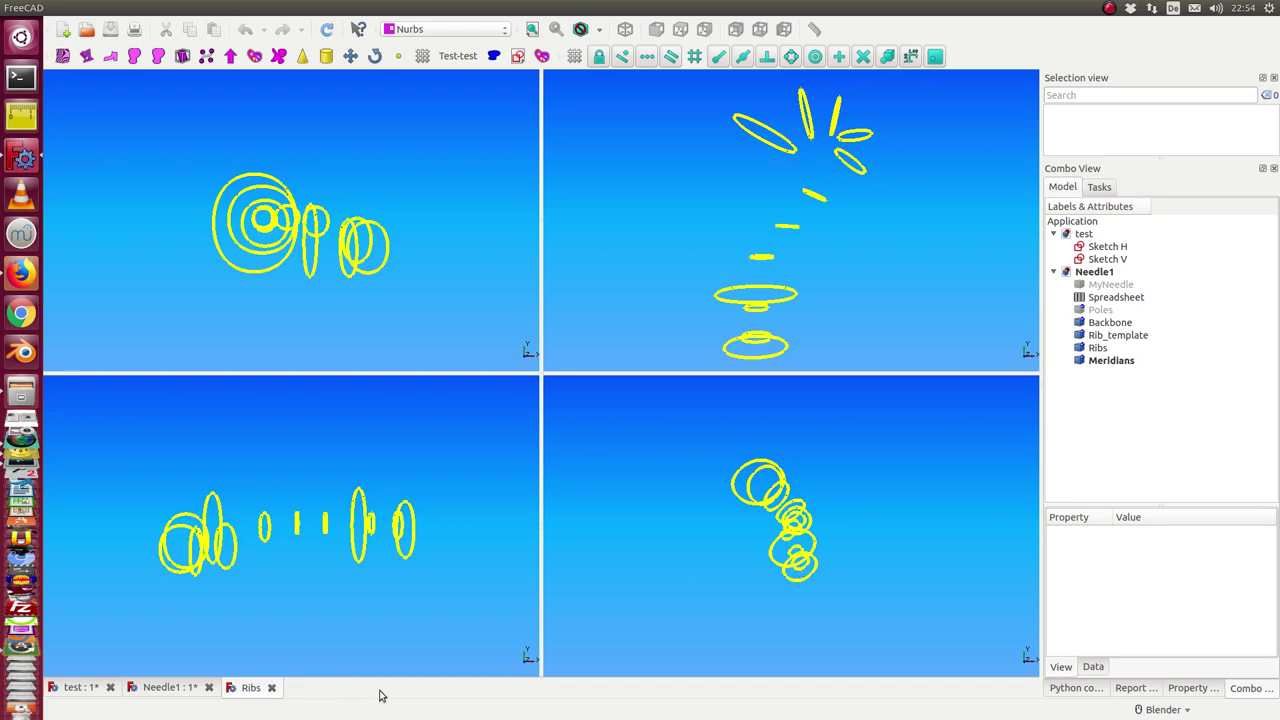
click(165, 687)
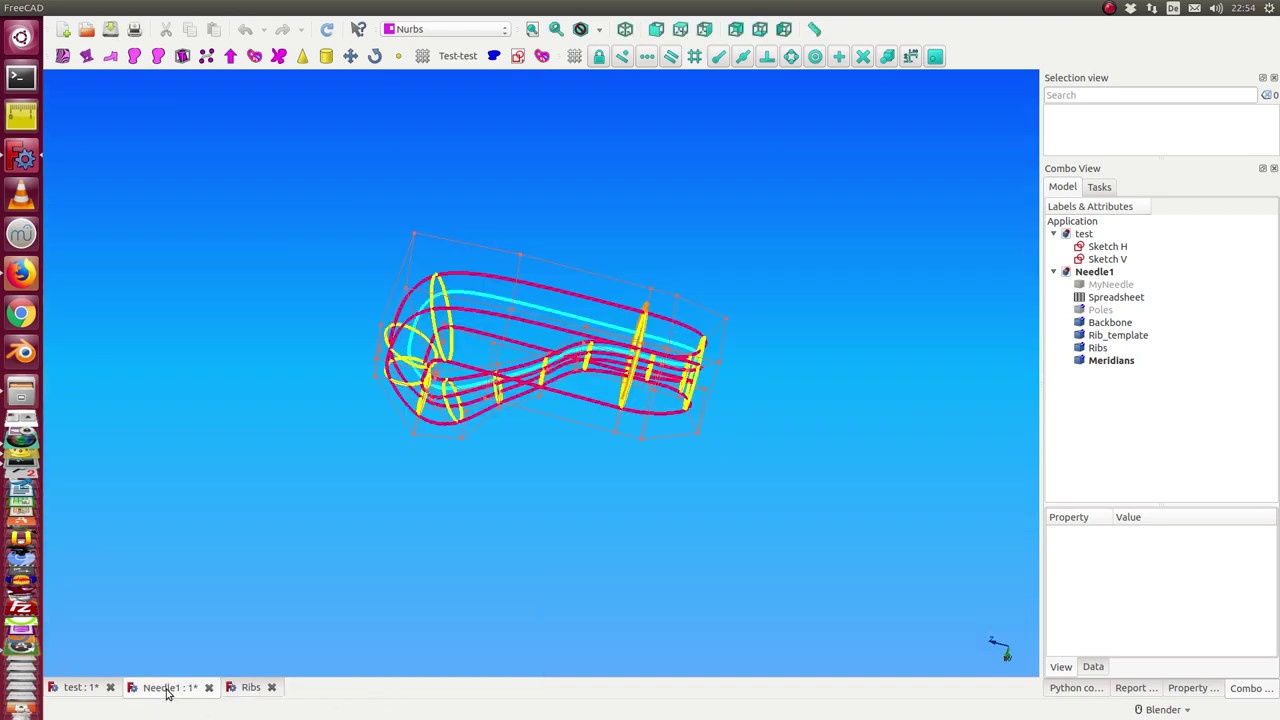
middle_drag(503, 586, 577, 394)
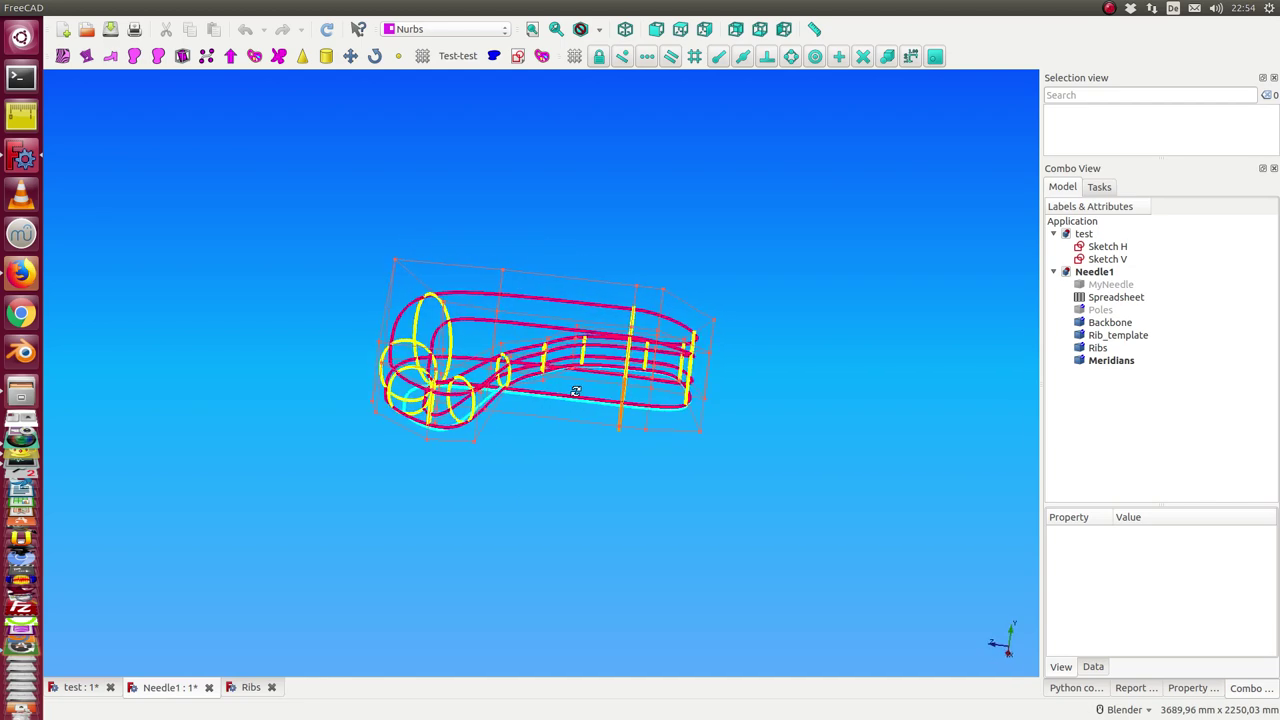
Close the Ribs document and close Needle1 without saving, tilting the test sketches
click(272, 688)
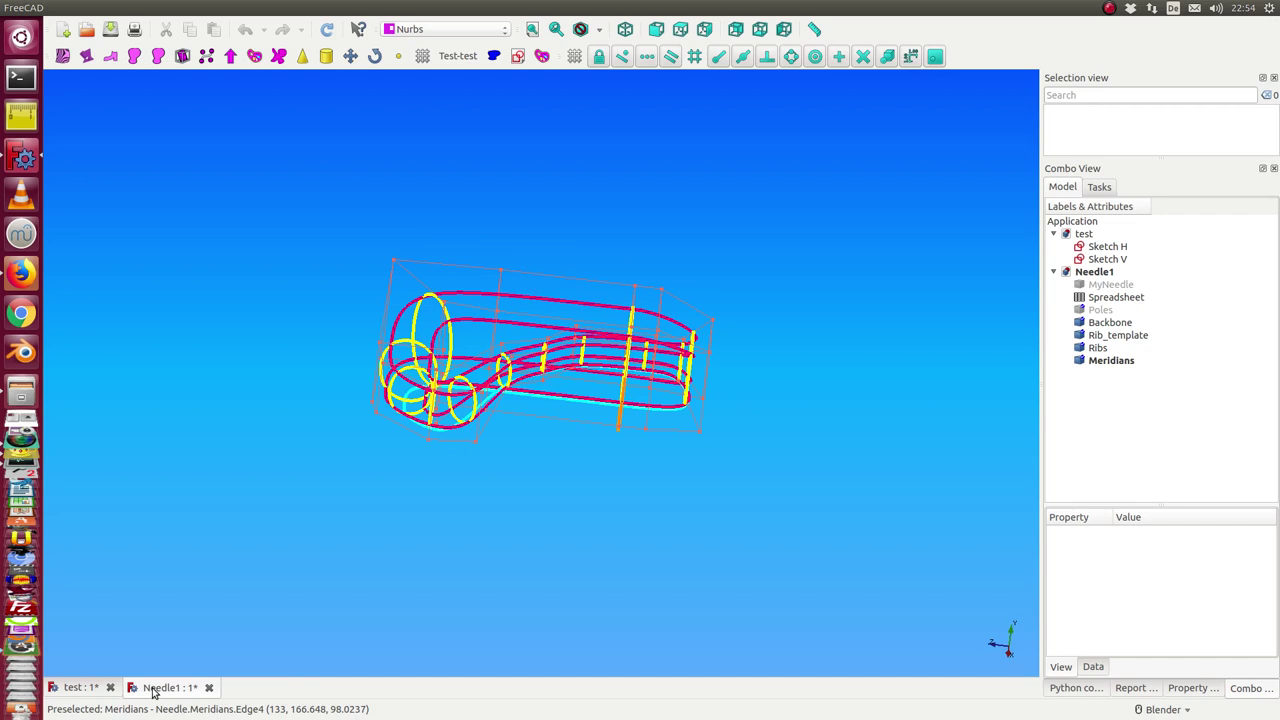
click(103, 688)
mouse_move(400, 571)
middle_down()
mouse_move(563, 523)
mouse_move(568, 435)
mouse_move(646, 520)
middle_up()
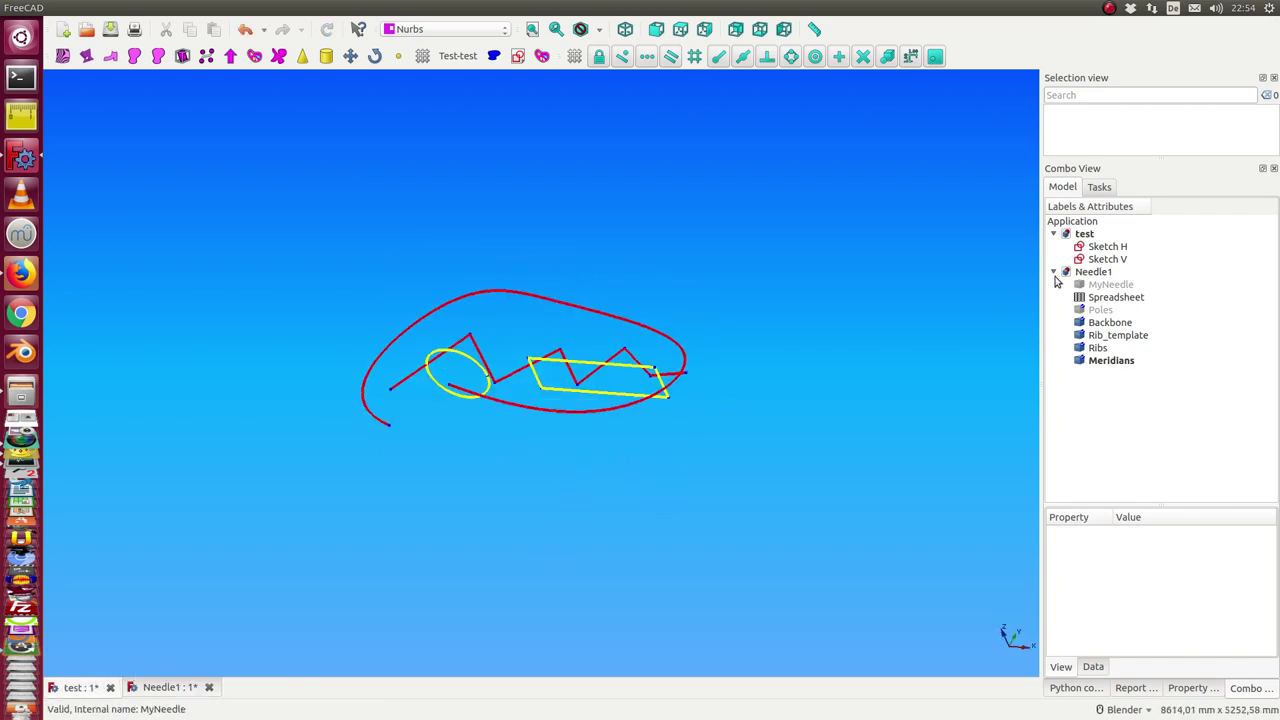
click(209, 687)
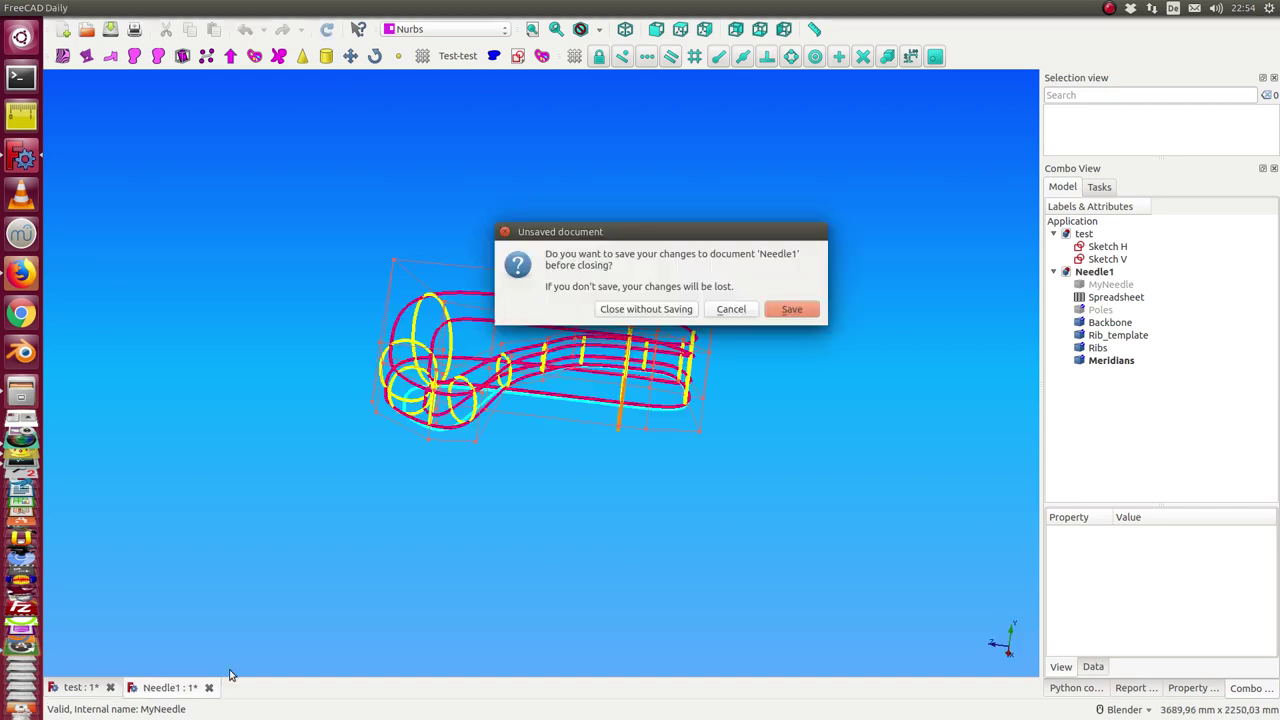
click(674, 310)
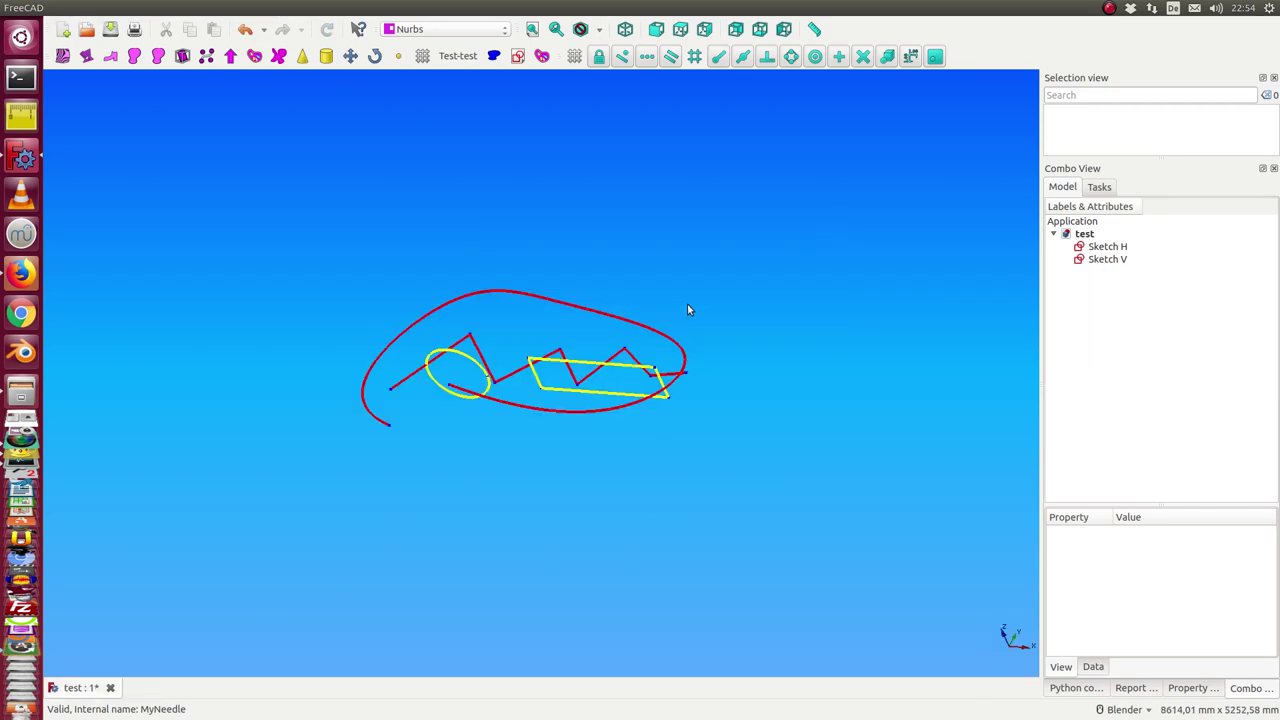
mouse_move(528, 497)
middle_down()
mouse_move(580, 391)
mouse_move(683, 451)
mouse_move(677, 483)
mouse_move(690, 470)
middle_up()
Hide and re-show Sketch H, then select Sketch H and Sketch V together
click(1097, 251)
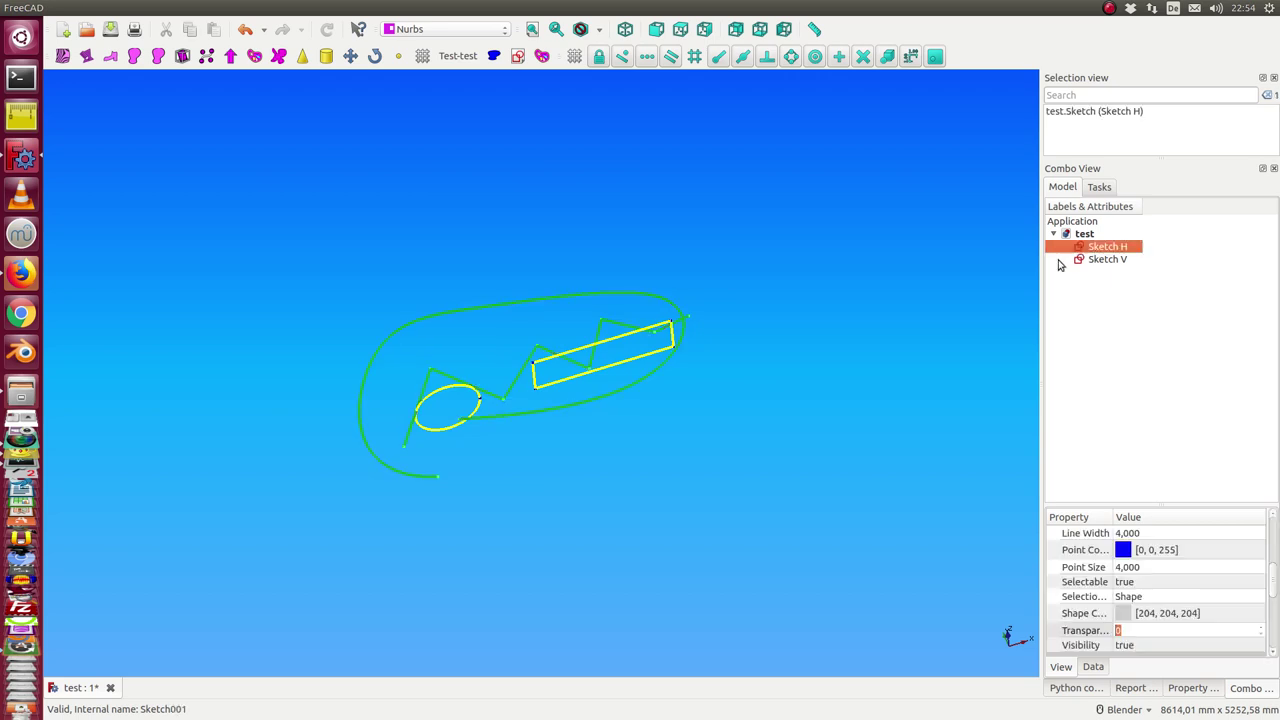
key(space)
click(1101, 264)
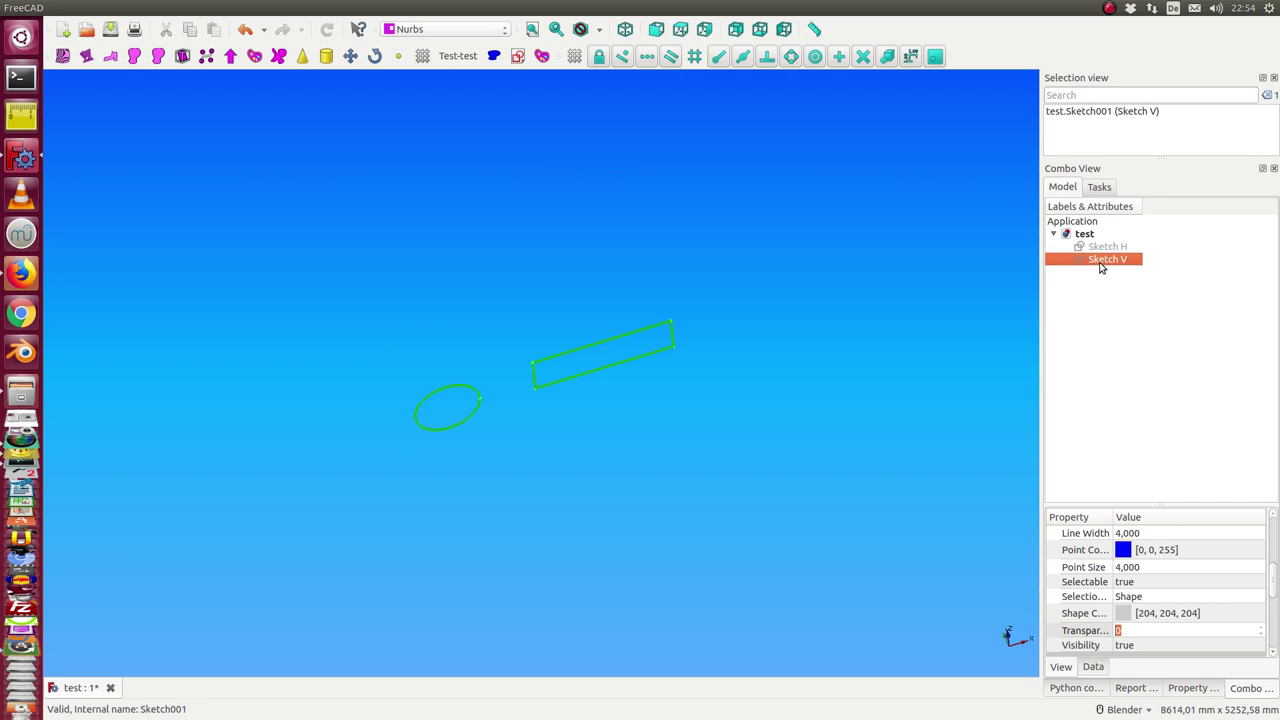
click(1103, 247)
key(space)
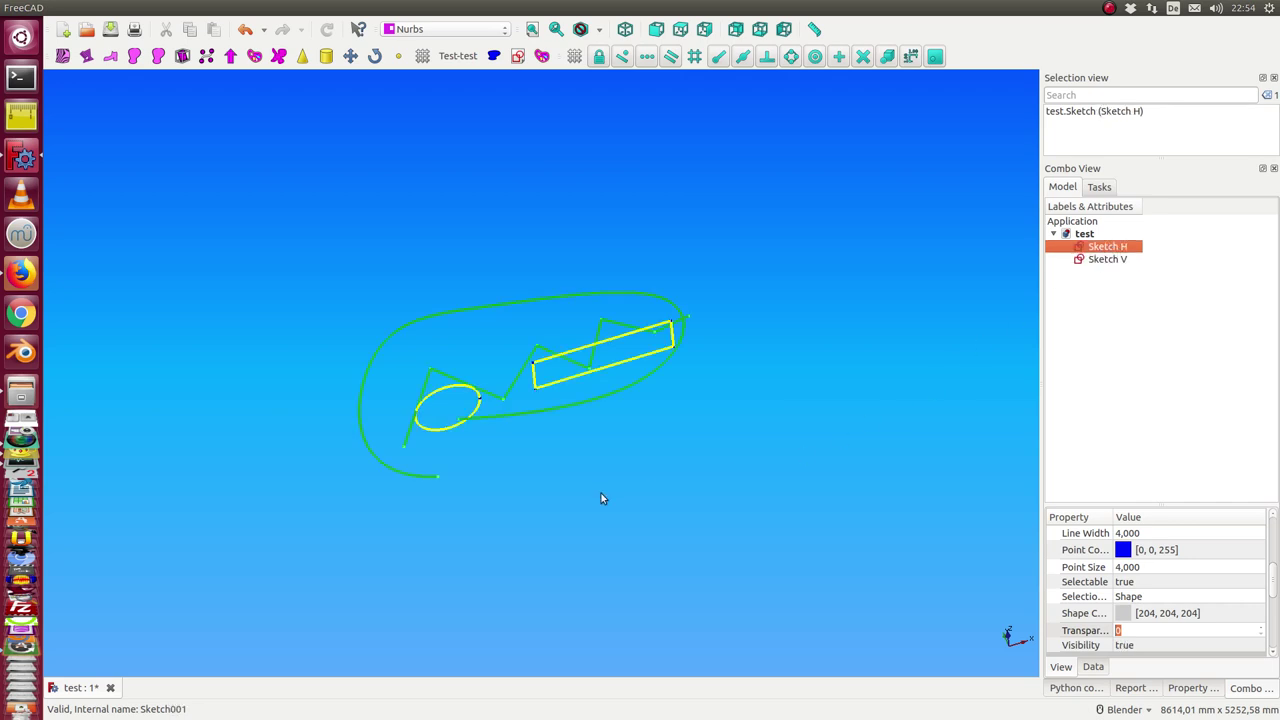
click(601, 497)
click(1098, 249)
ctrl+click(1101, 264)
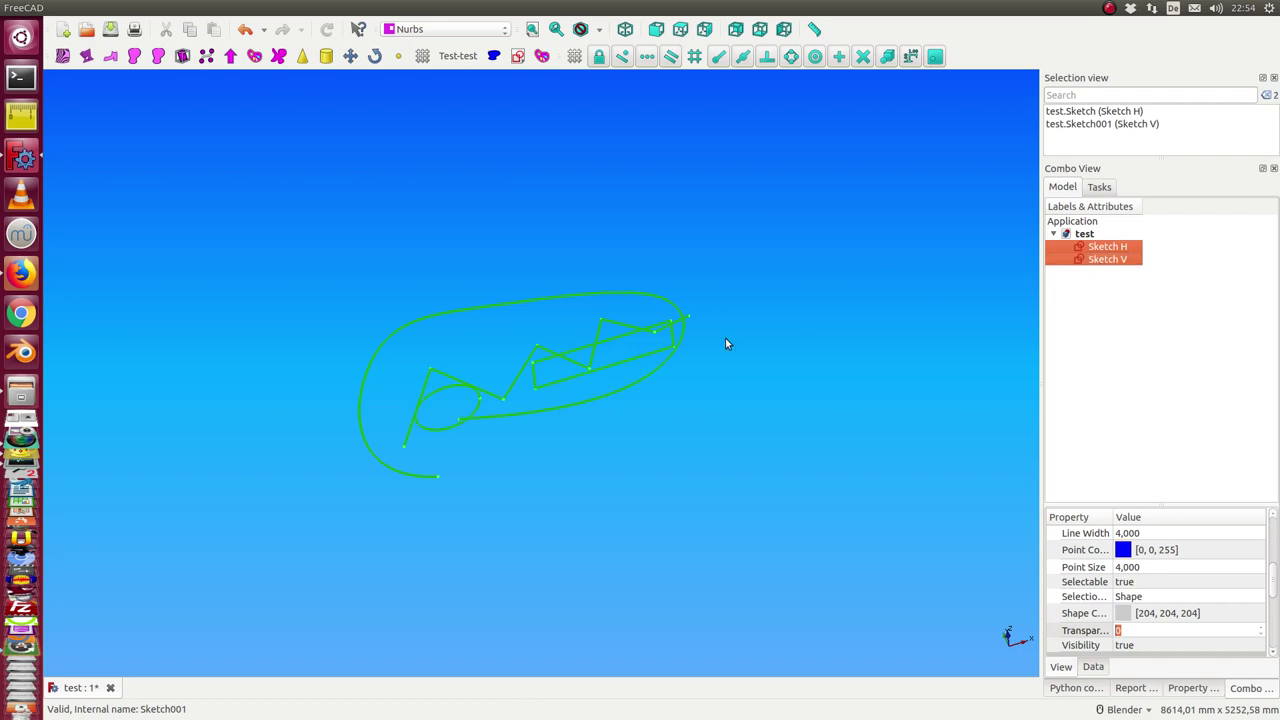
click(373, 8)
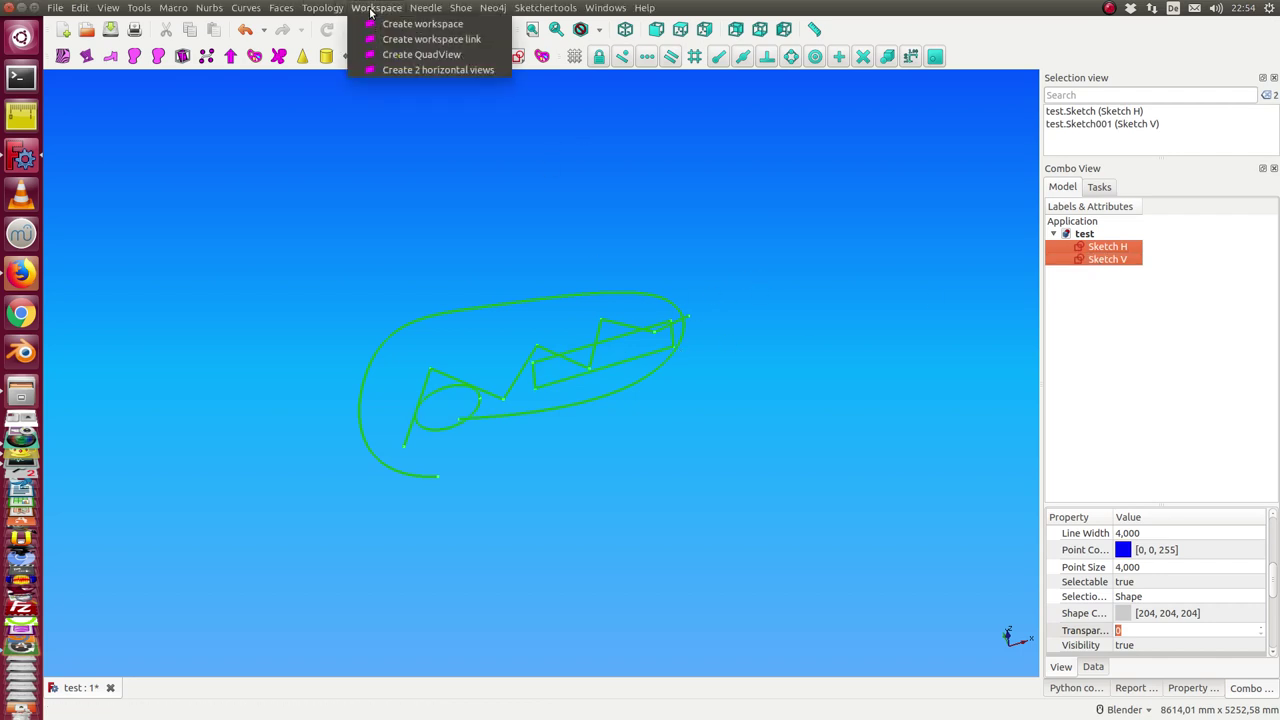
Create two horizontal views with Sketch H on top, then reselect starting with Sketch V
click(402, 70)
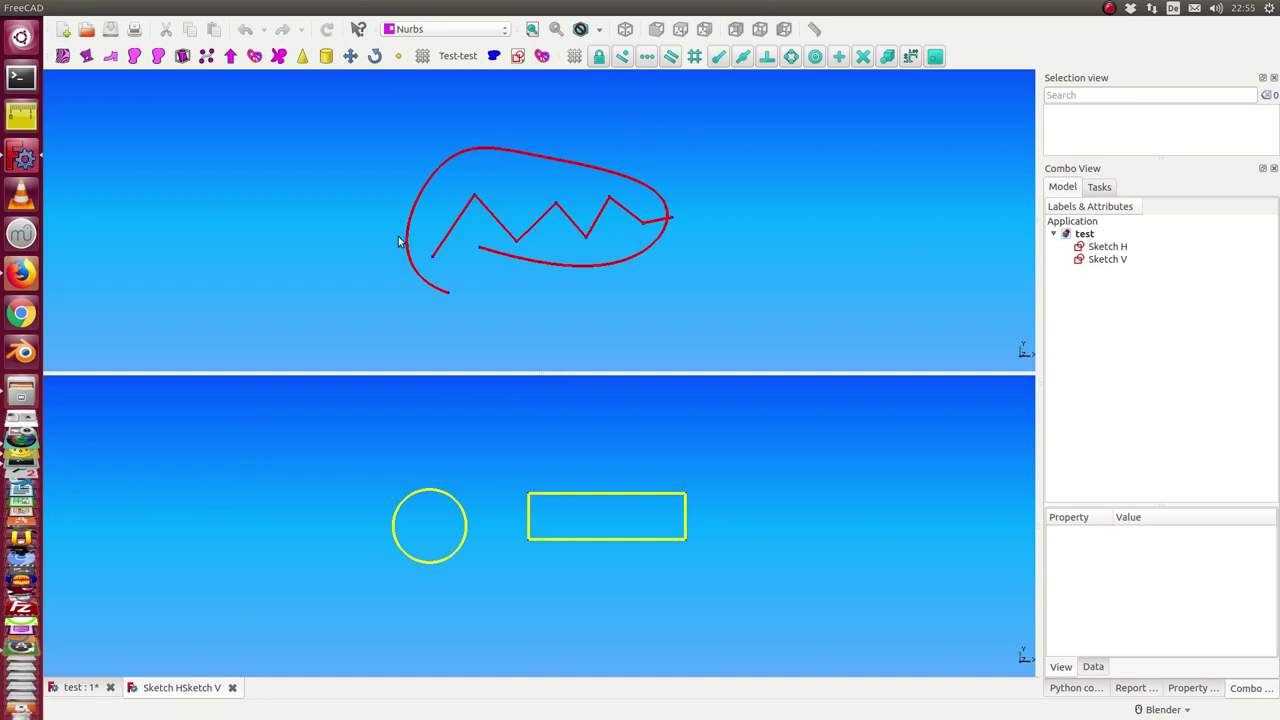
click(1097, 249)
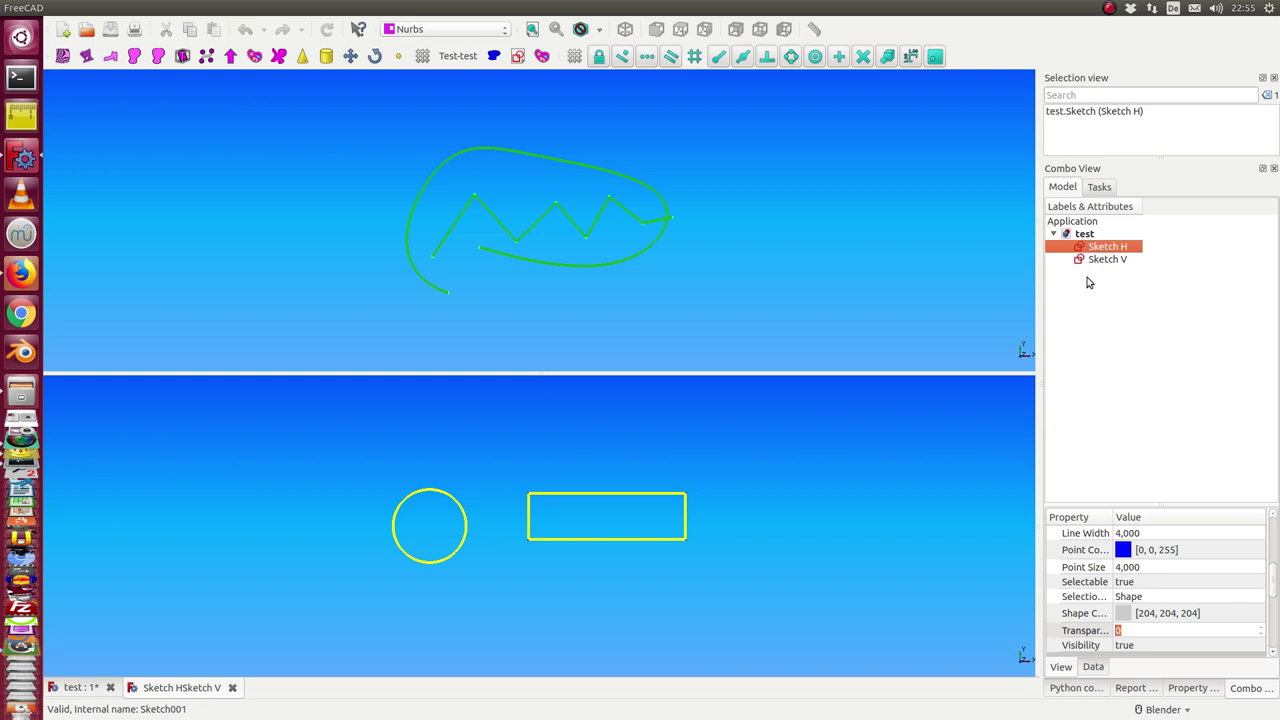
click(839, 540)
click(1107, 262)
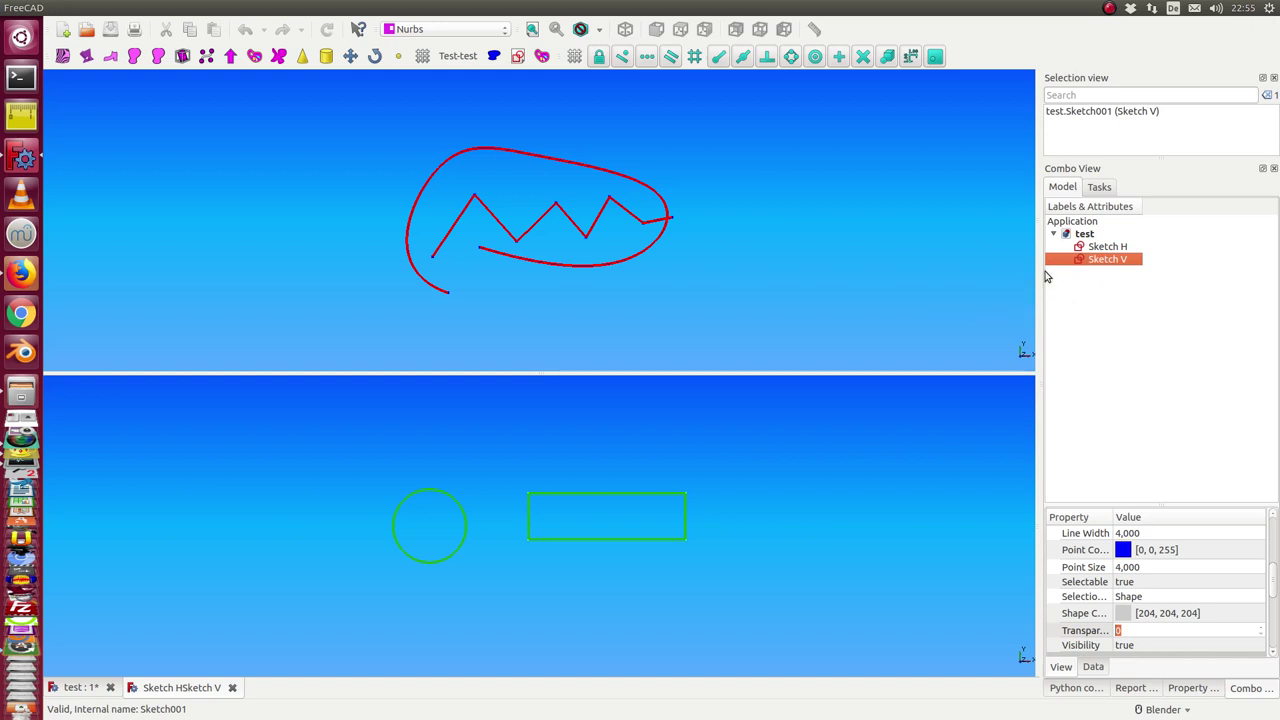
Create two horizontal views with Sketch V above Sketch H and drag splitters to reveal both
ctrl+click(1116, 247)
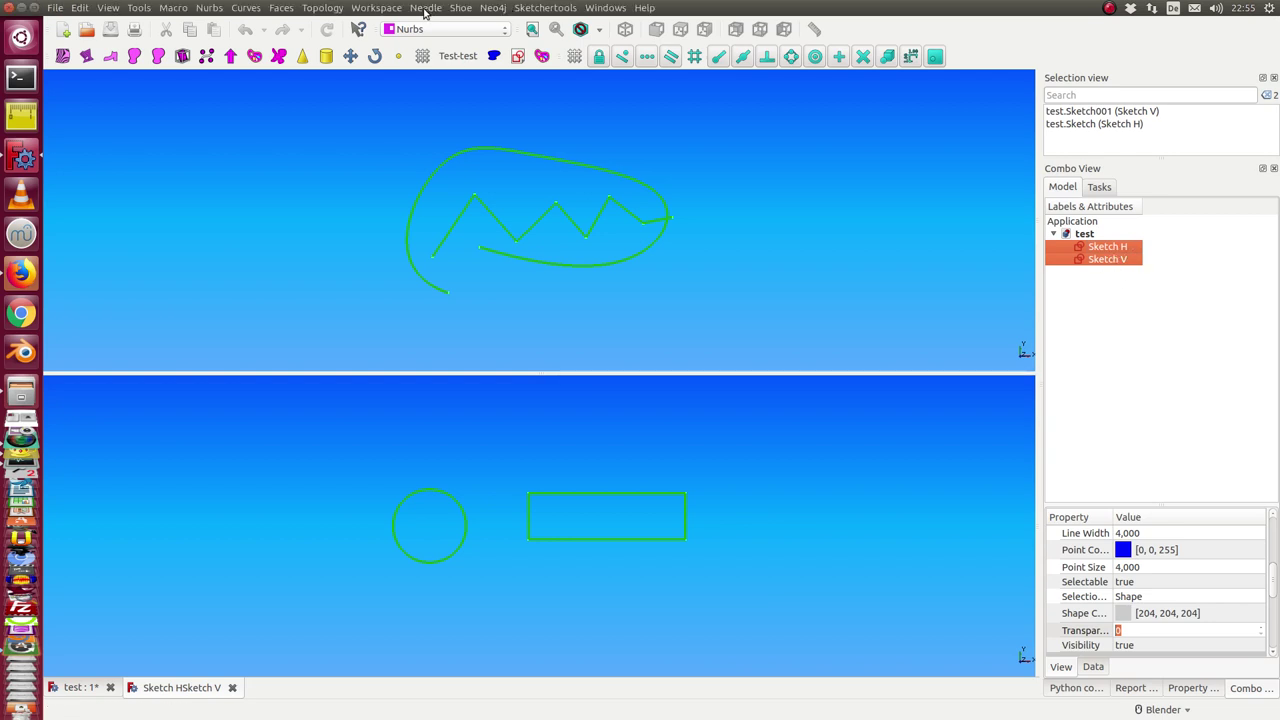
click(372, 8)
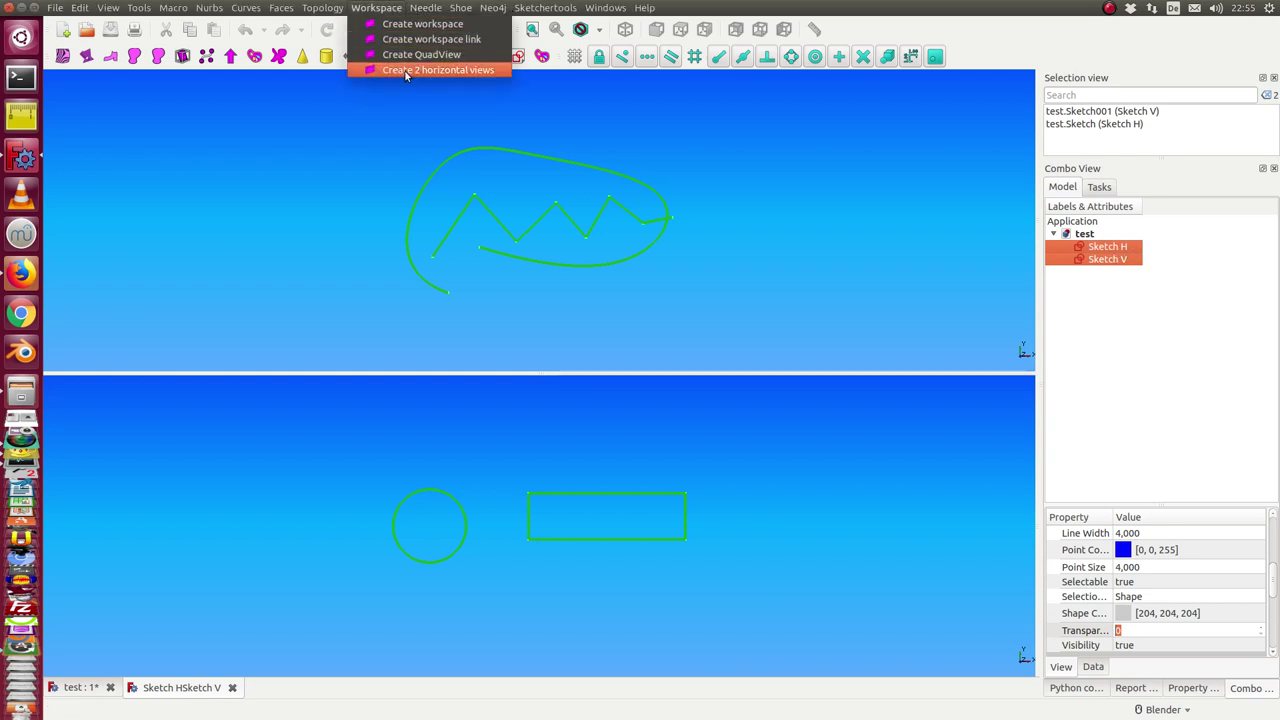
click(404, 69)
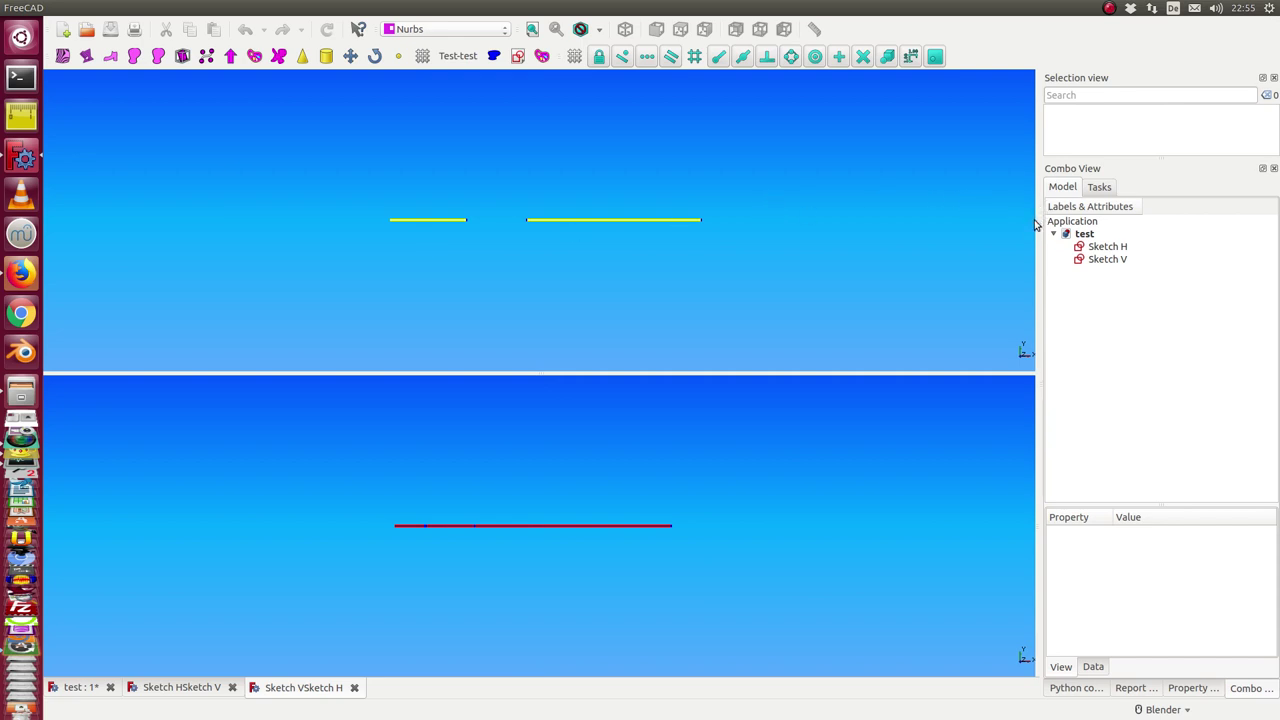
drag(1038, 221, 4, 180)
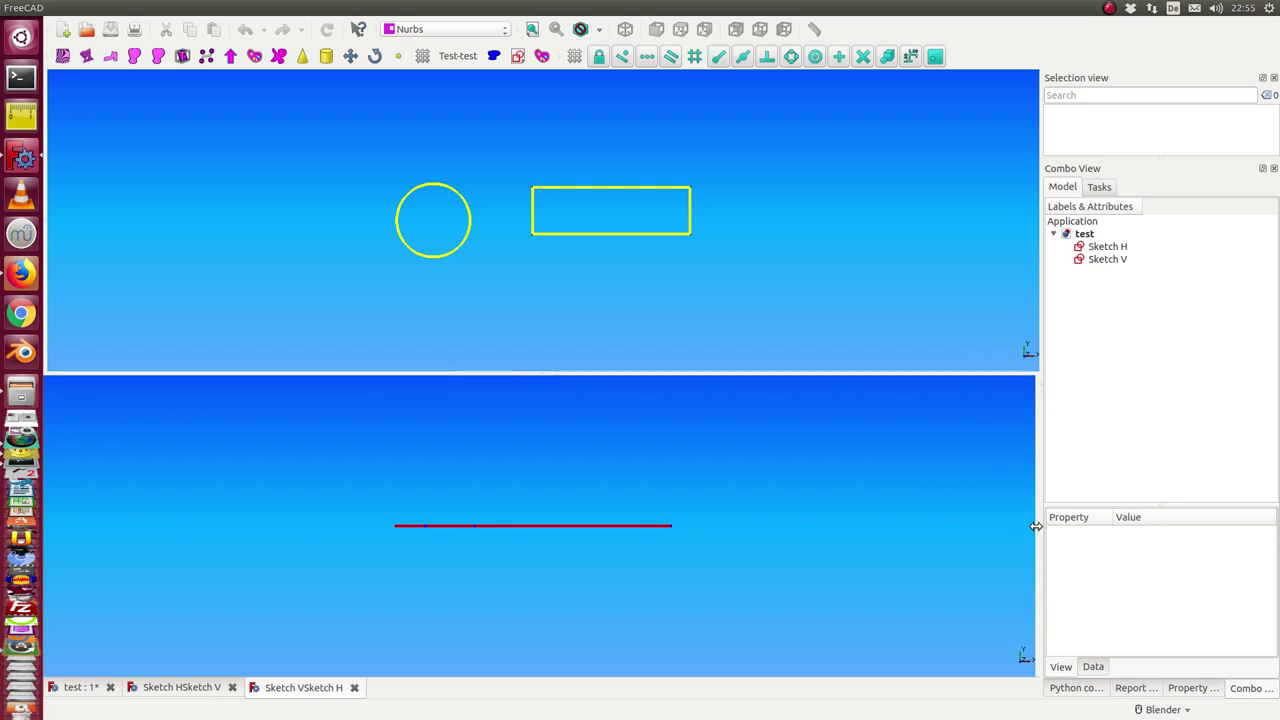
mouse_move(1036, 526)
mouse_down()
mouse_move(263, 506)
mouse_move(10, 446)
mouse_up()
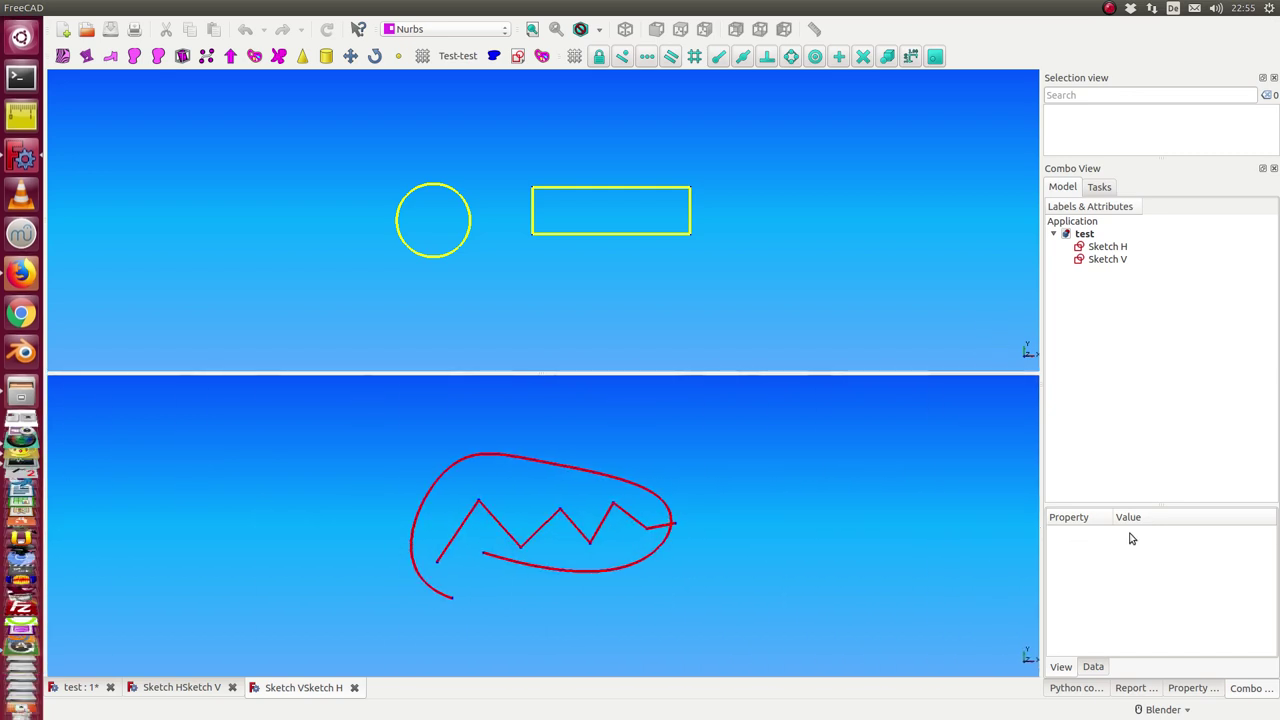